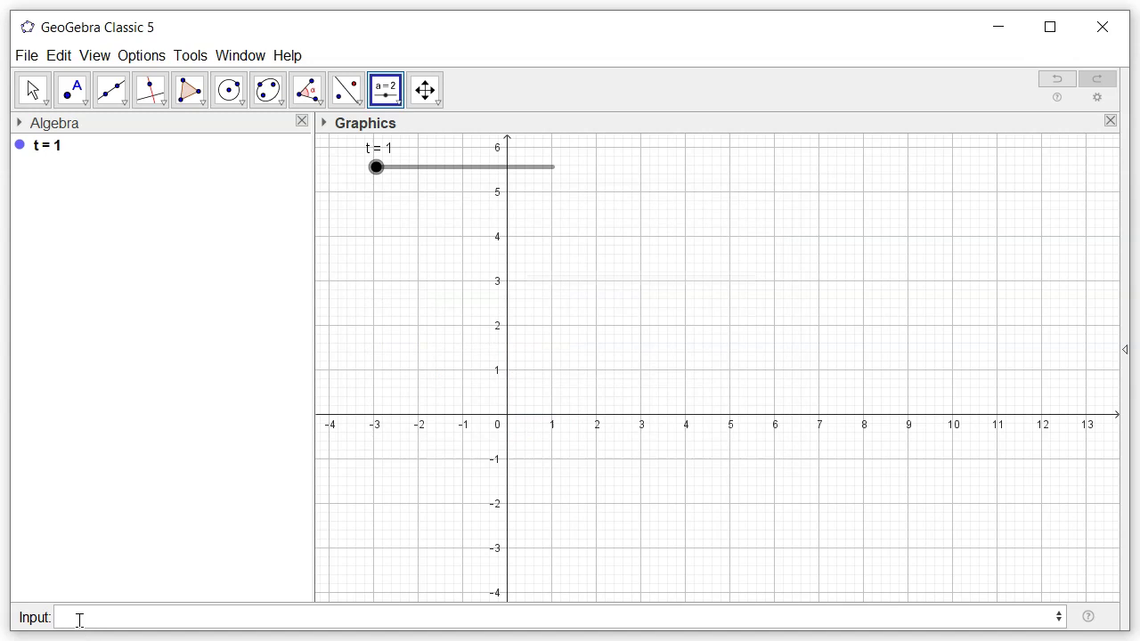
Define the pendulum constants L = 10 and g = 9.8
text(L=10)
key(Return)
text(g)
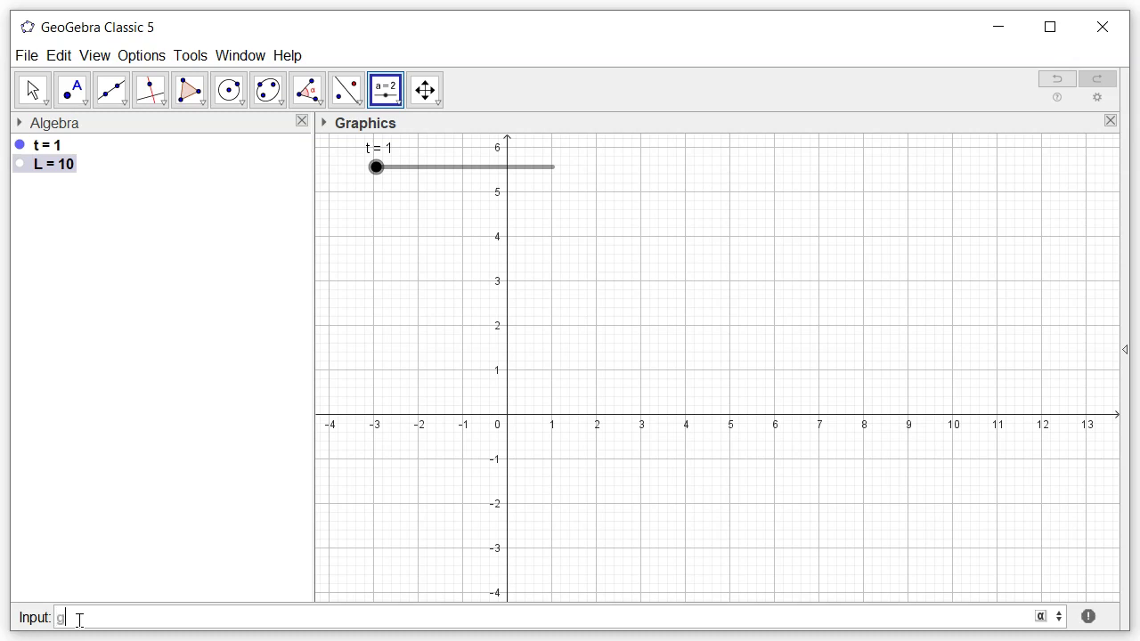
text(=9.8)
key(Return)
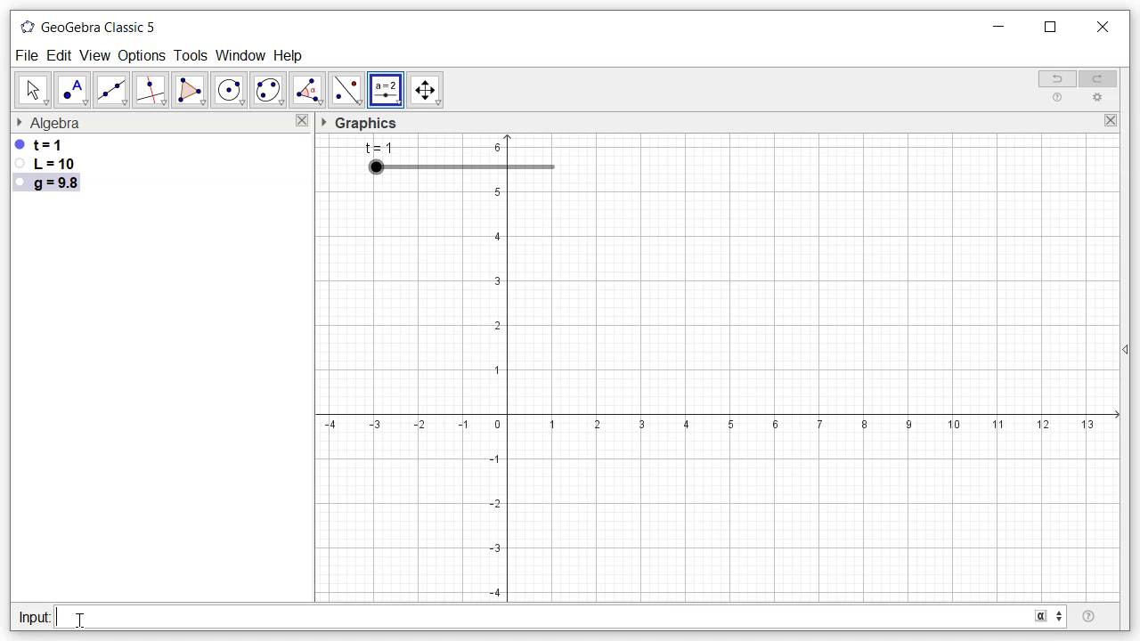
Define the natural frequency ω_0 = sqrt(g/L) and the driving force amplitude F_0 = 1
text(ω_T=sqrt(g/)
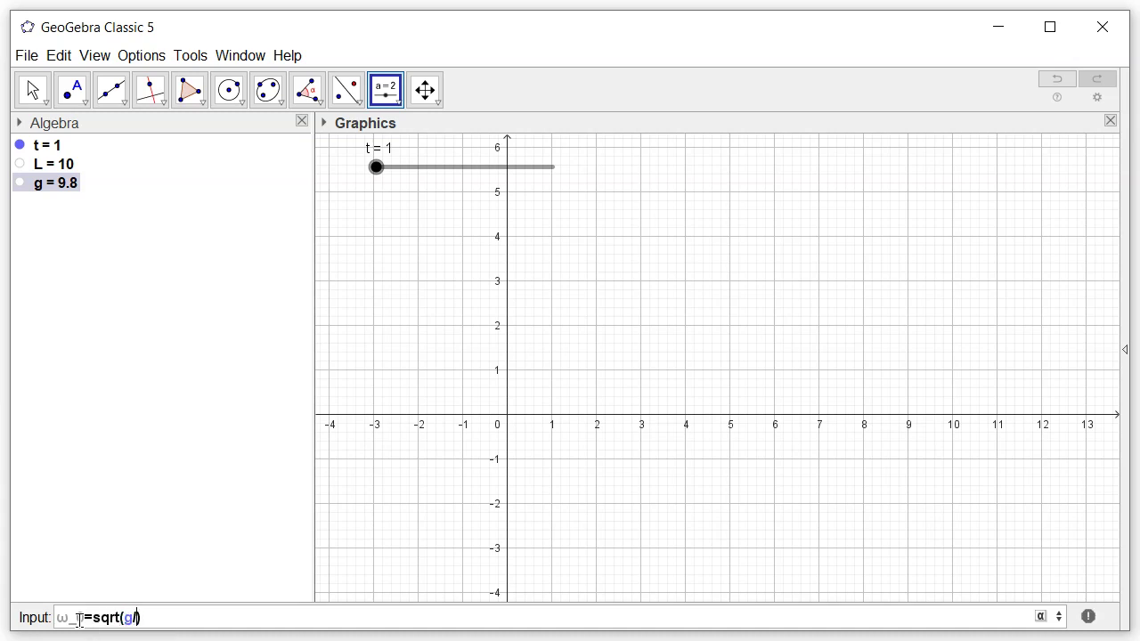
text(L)
key(Return)
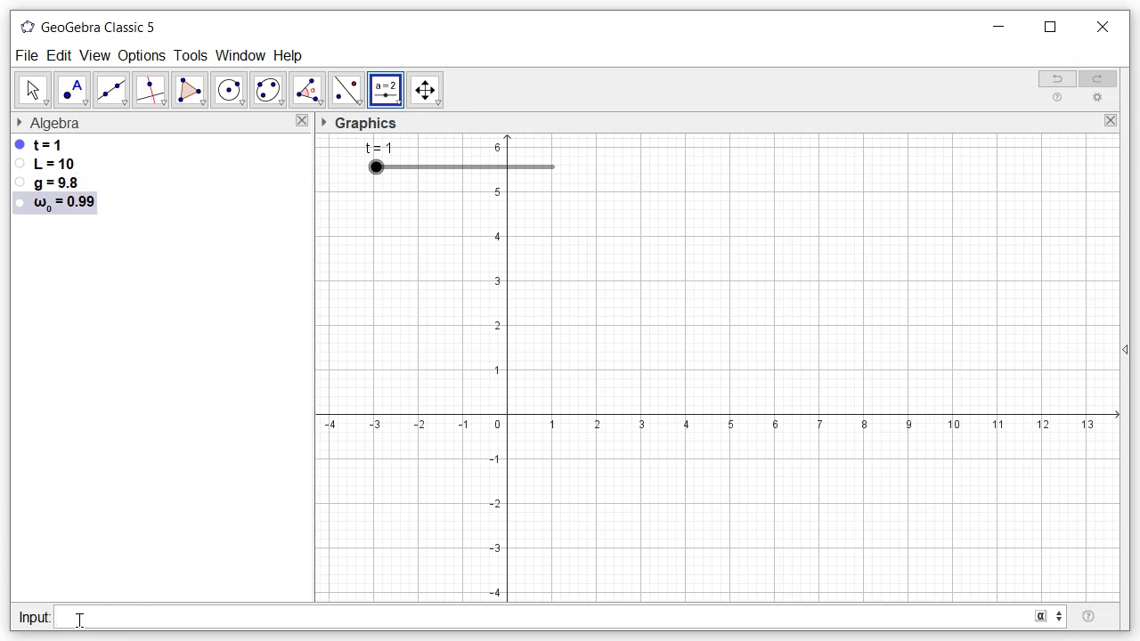
text(F_0=1)
key(Return)
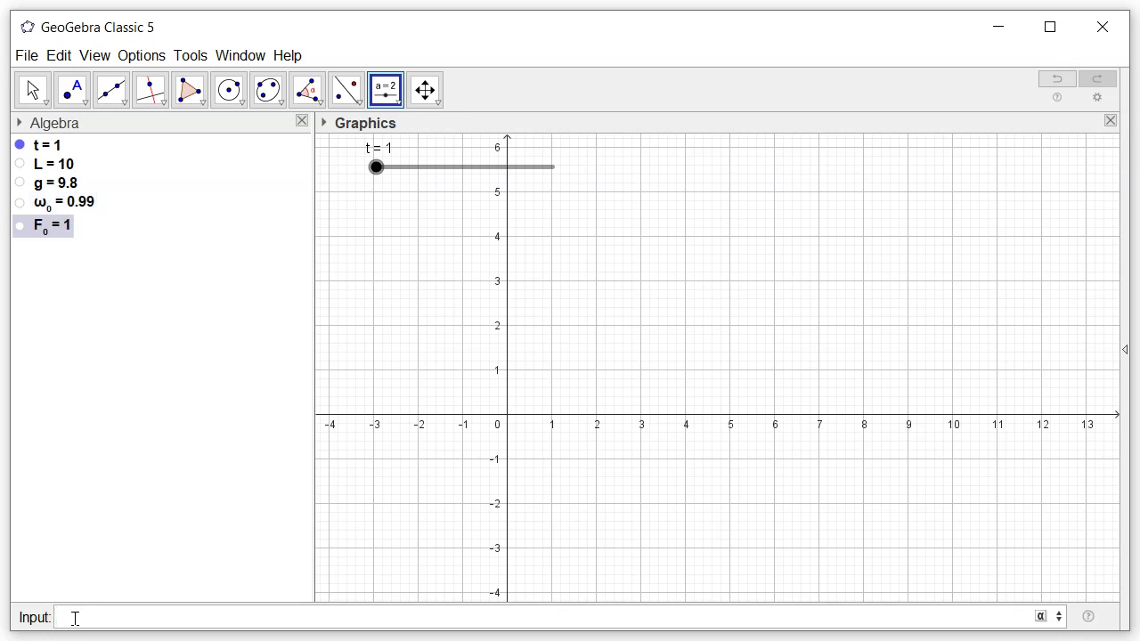
Define the function θ(t)=F_0/(2ω_0 L)t sin(ω_0 t) and hide its graph
text(t)
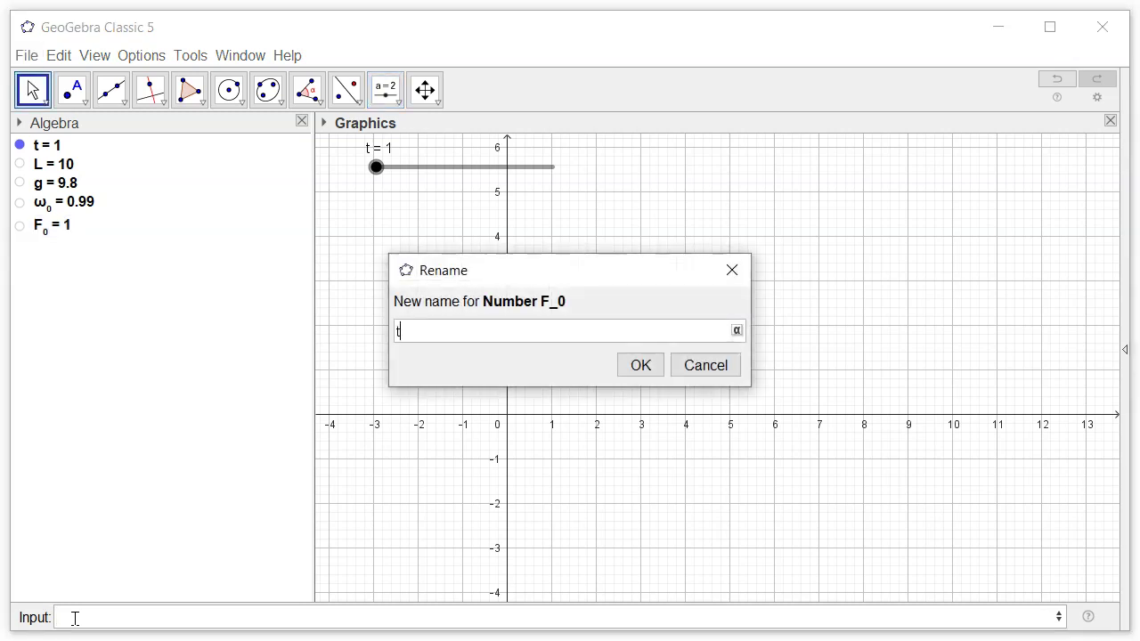
click(684, 365)
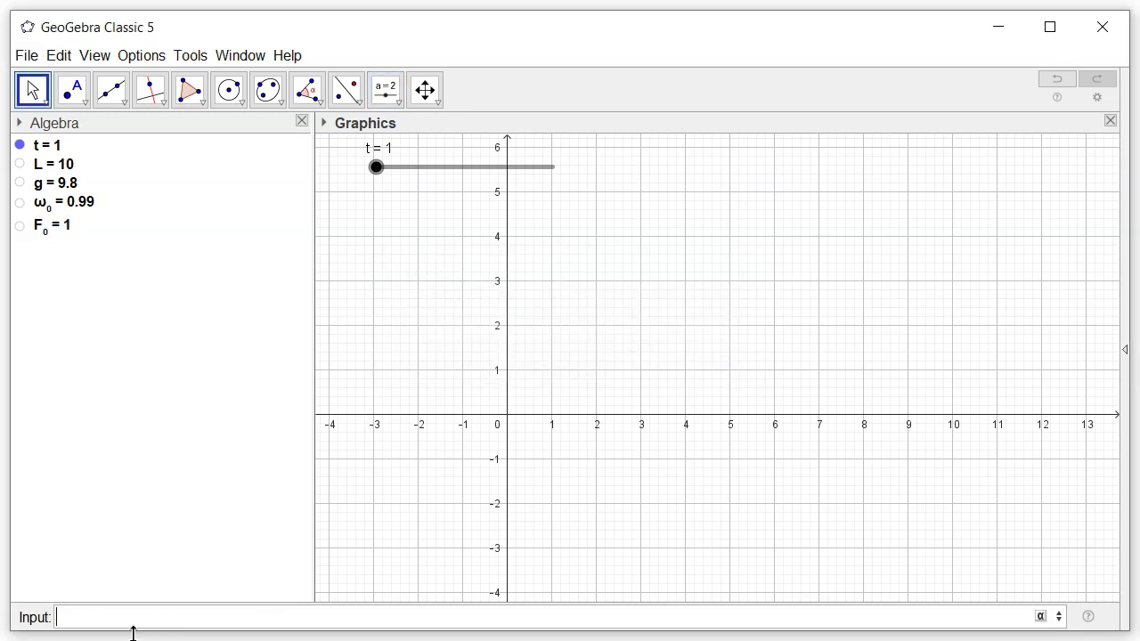
text(θ(t)=F_0)
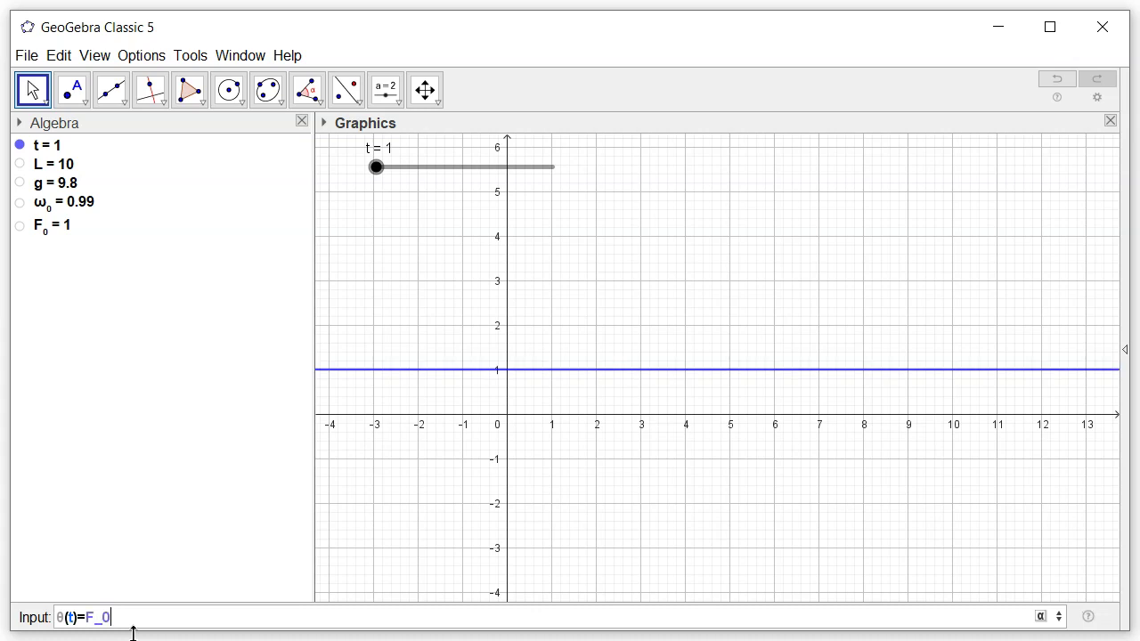
text(/(2ω_0 L)t)
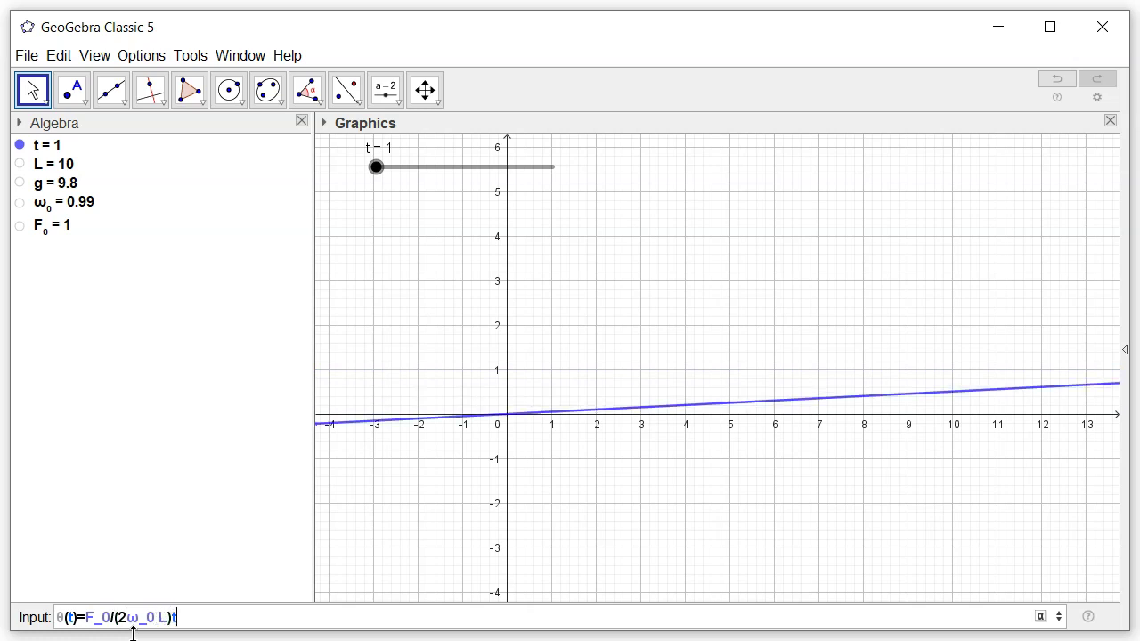
text( sin)
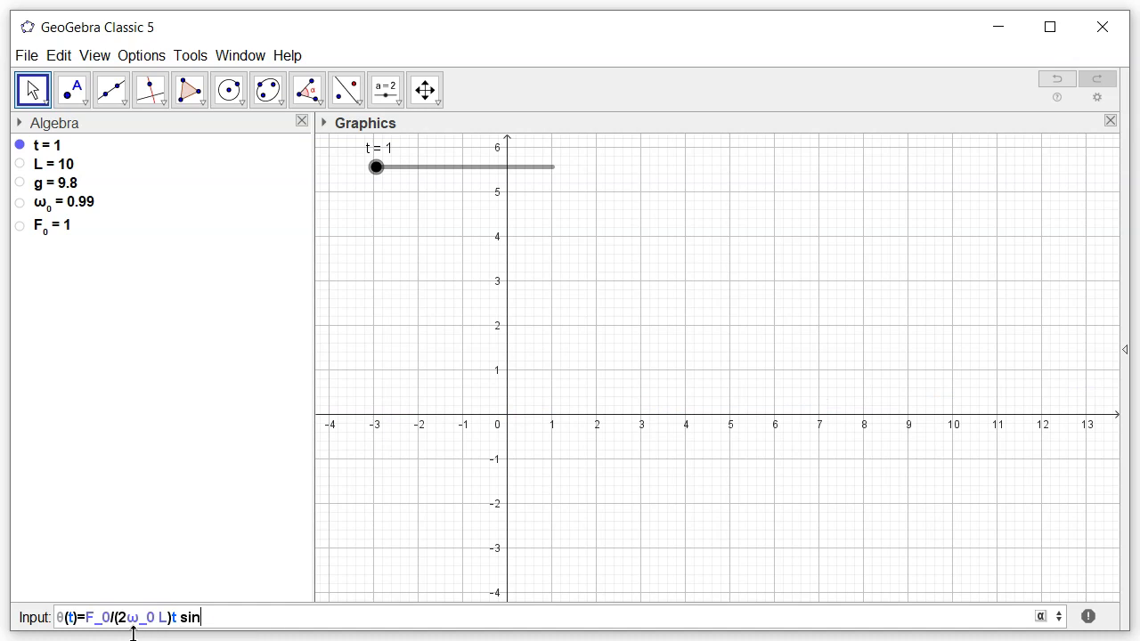
text((ω_0 t)
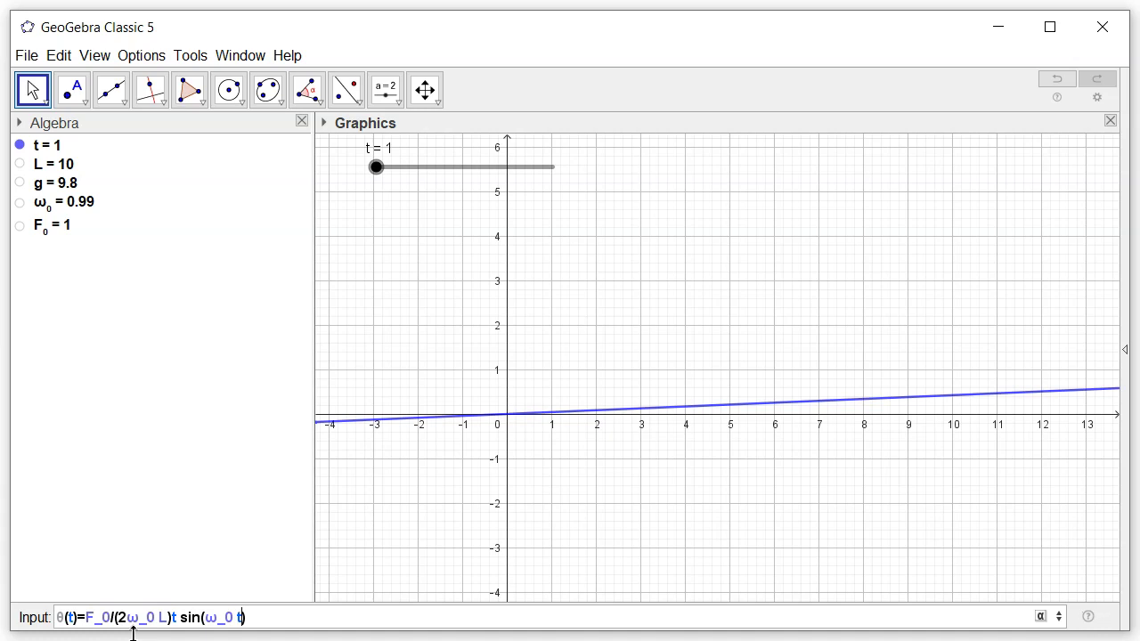
key(Return)
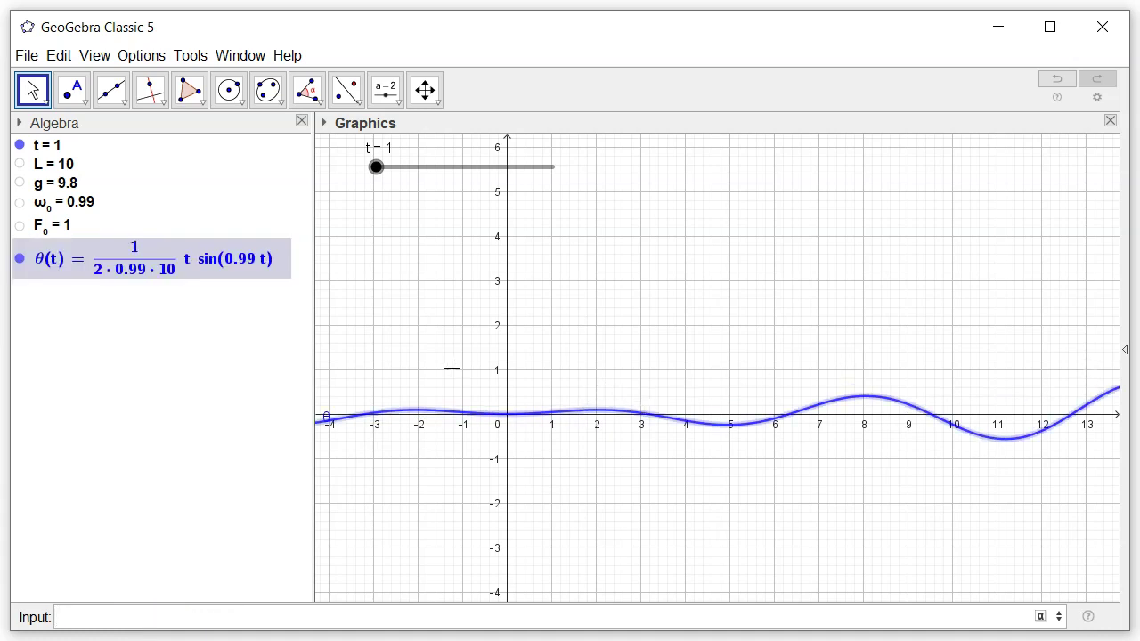
click(18, 258)
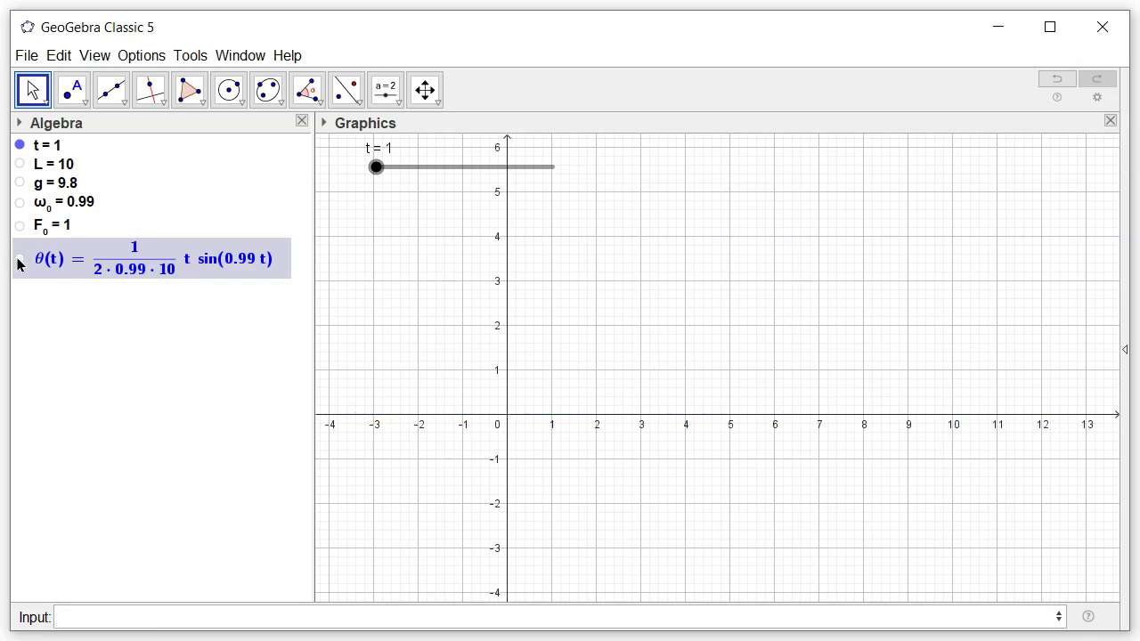
Create the pendulum bob as point P=(L sin(θ(t)), -L cos(θ(t)))
click(98, 616)
text(P=())
text(L sin()
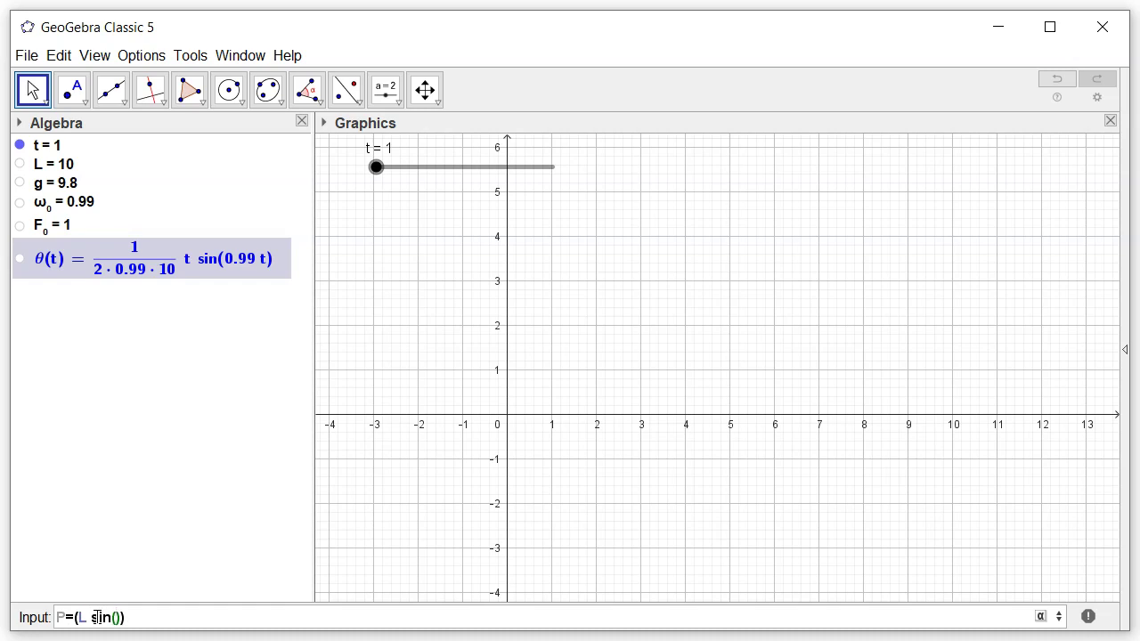
text((t)
key(Left)
text(θ)
key(Right)
text(, -L cos(θ(t)
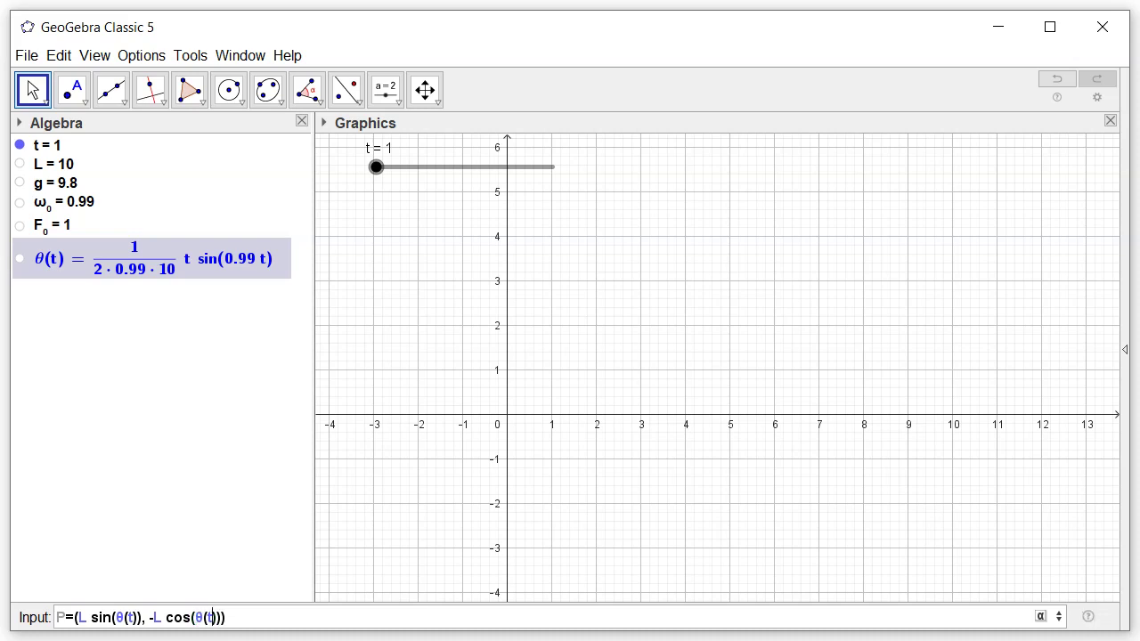
key(Return)
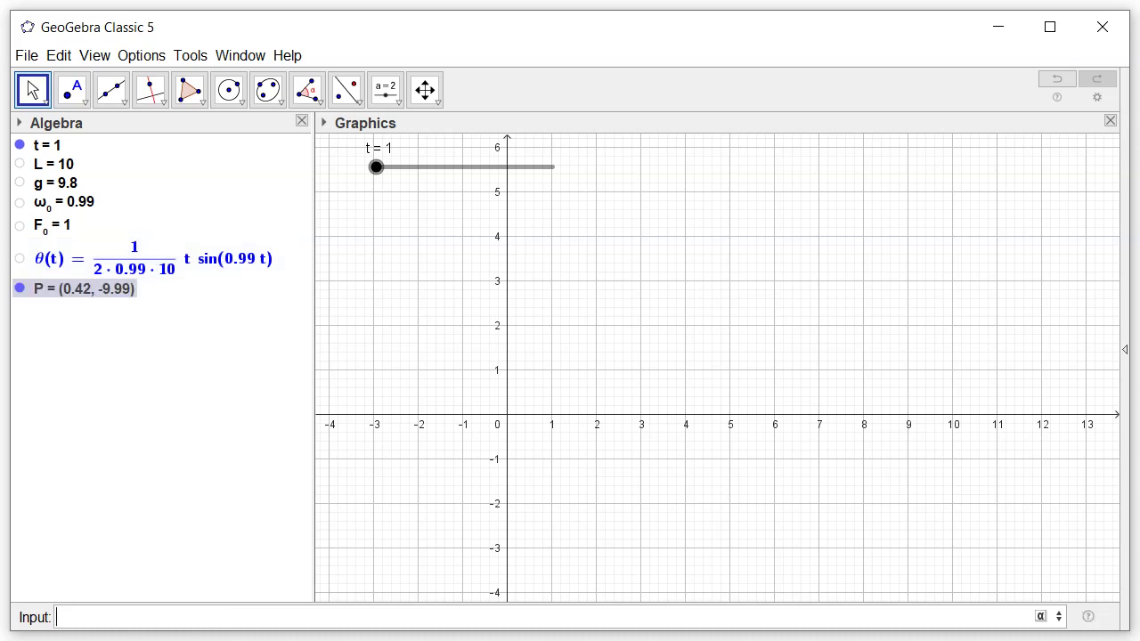
Draw a segment from point P to the origin (0, 0) as the pendulum rod
click(425, 89)
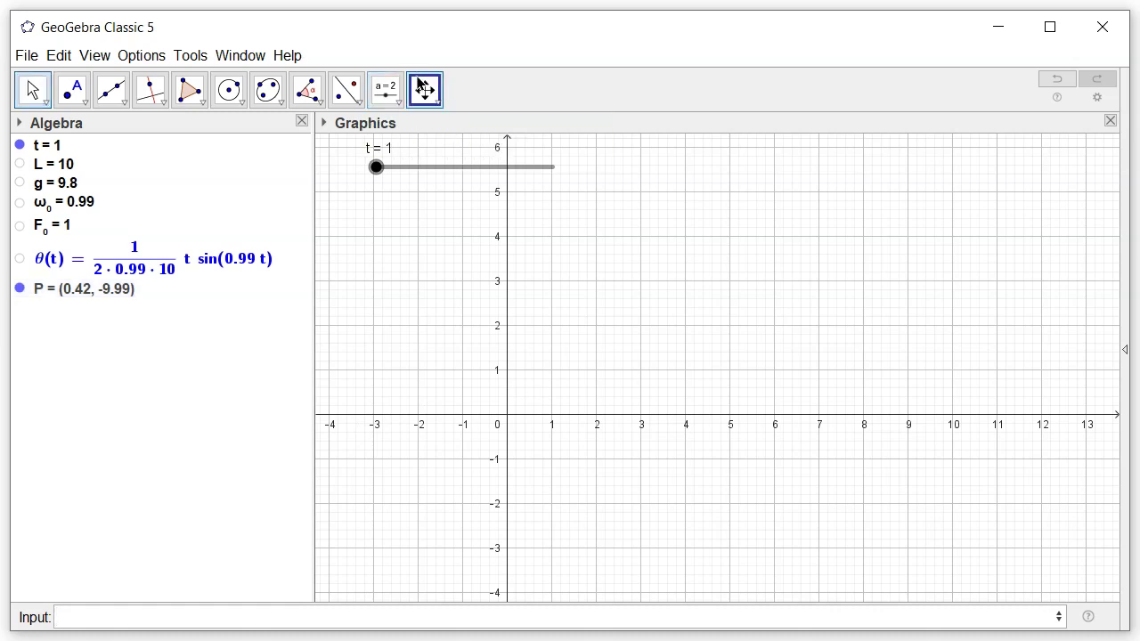
drag(433, 354, 642, 294)
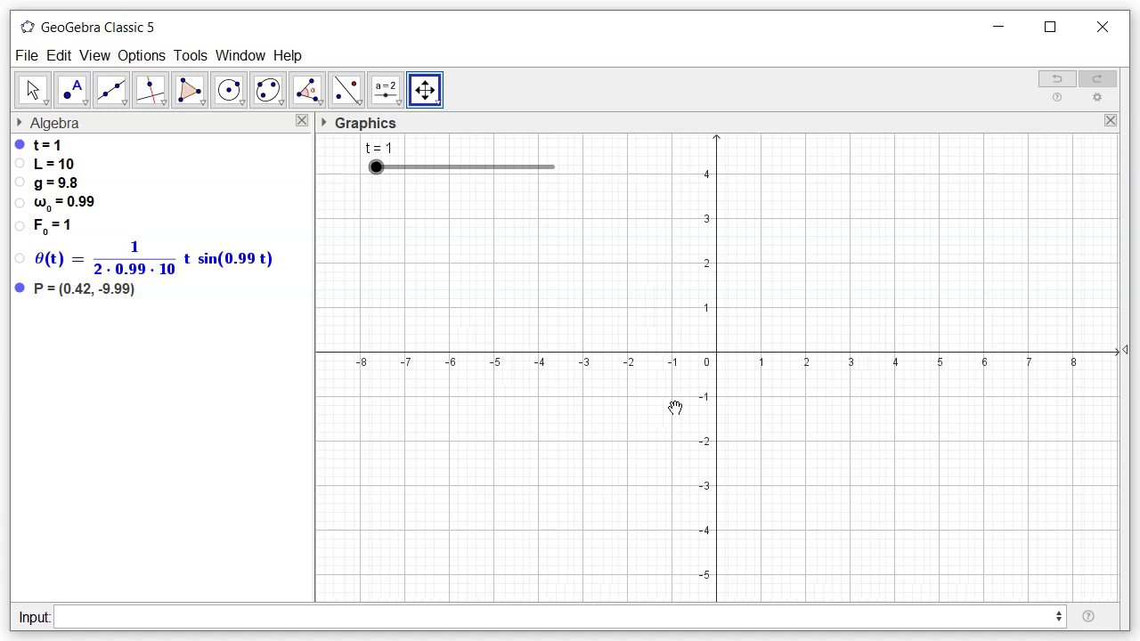
scroll(675, 408, down, 3)
scroll(675, 408, down, 6)
scroll(675, 408, down, 2)
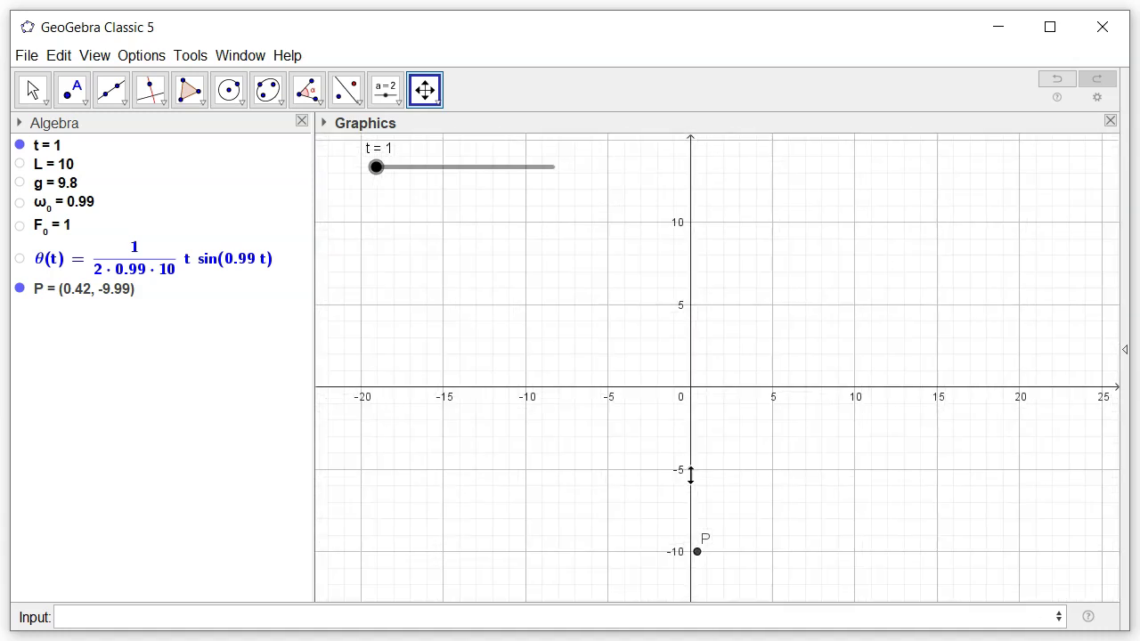
drag(702, 366, 706, 343)
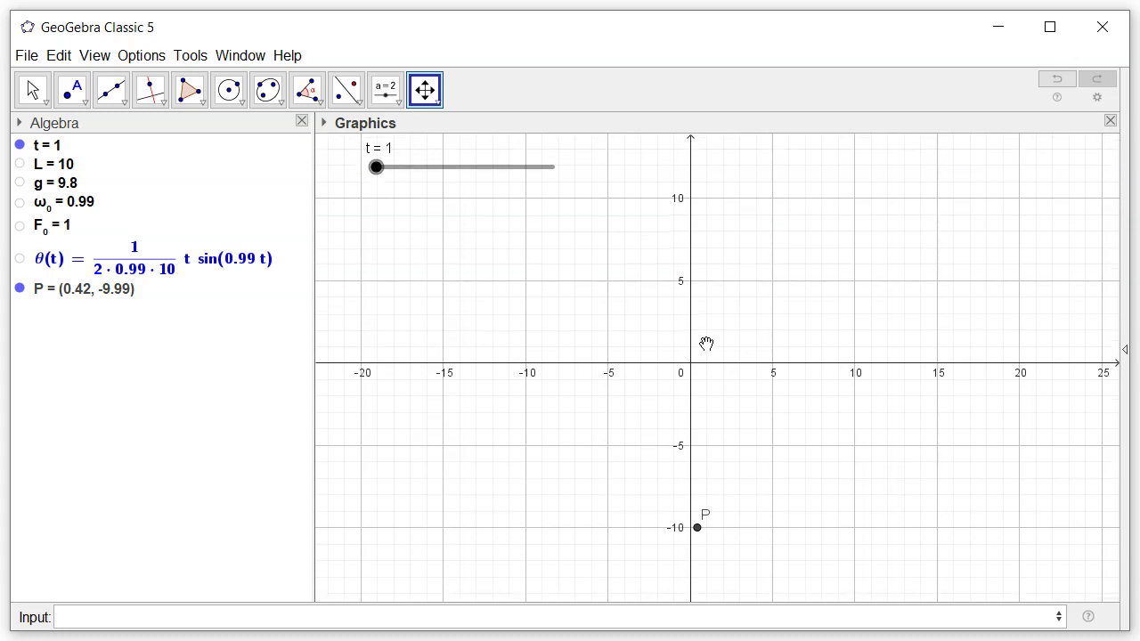
click(120, 101)
click(112, 174)
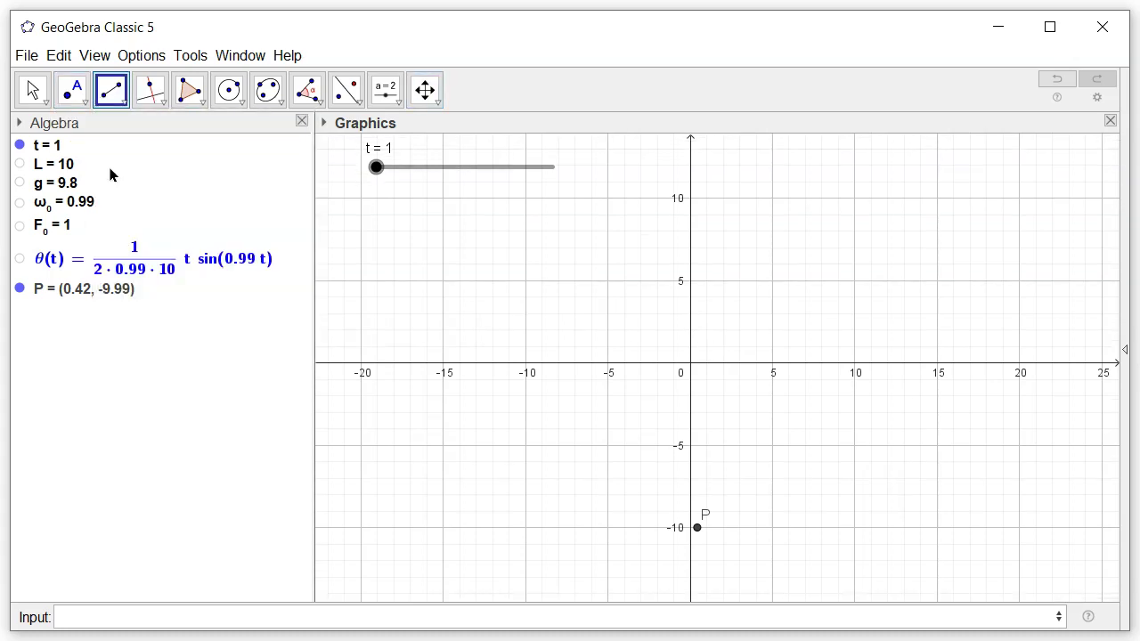
click(697, 529)
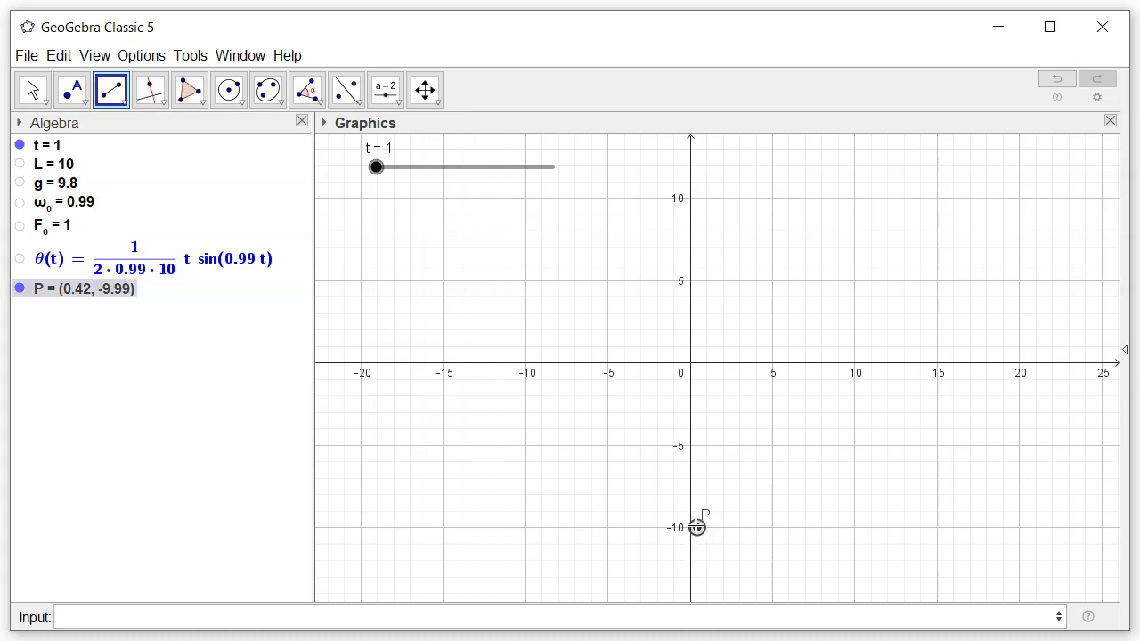
click(693, 367)
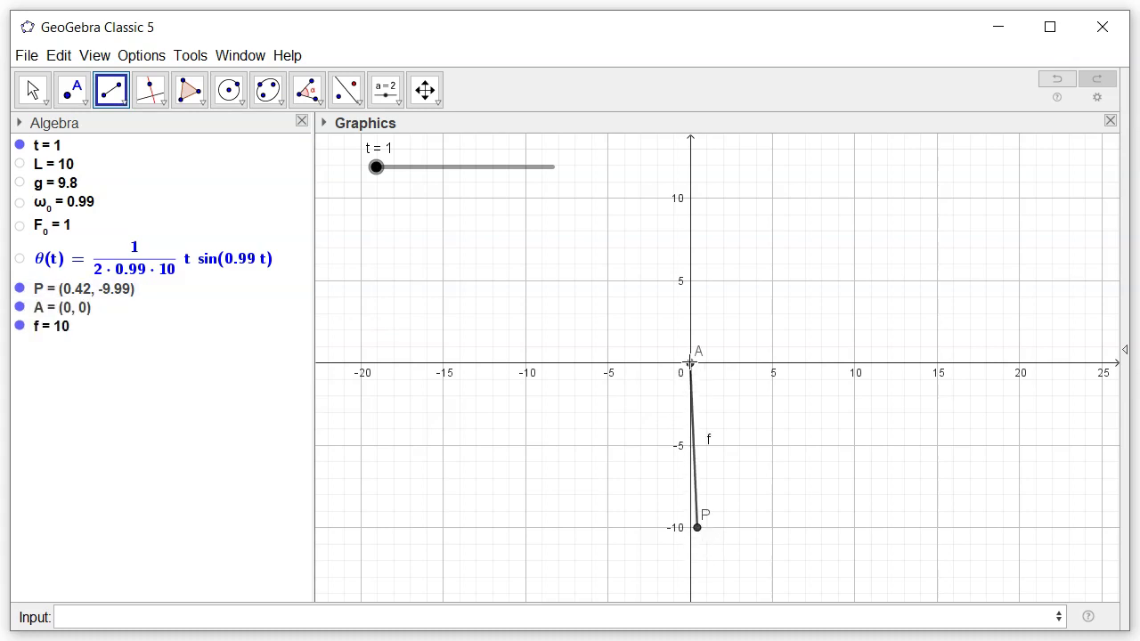
Hide the origin point A and the labels of segment f and point P
click(20, 307)
right_click(49, 331)
click(96, 390)
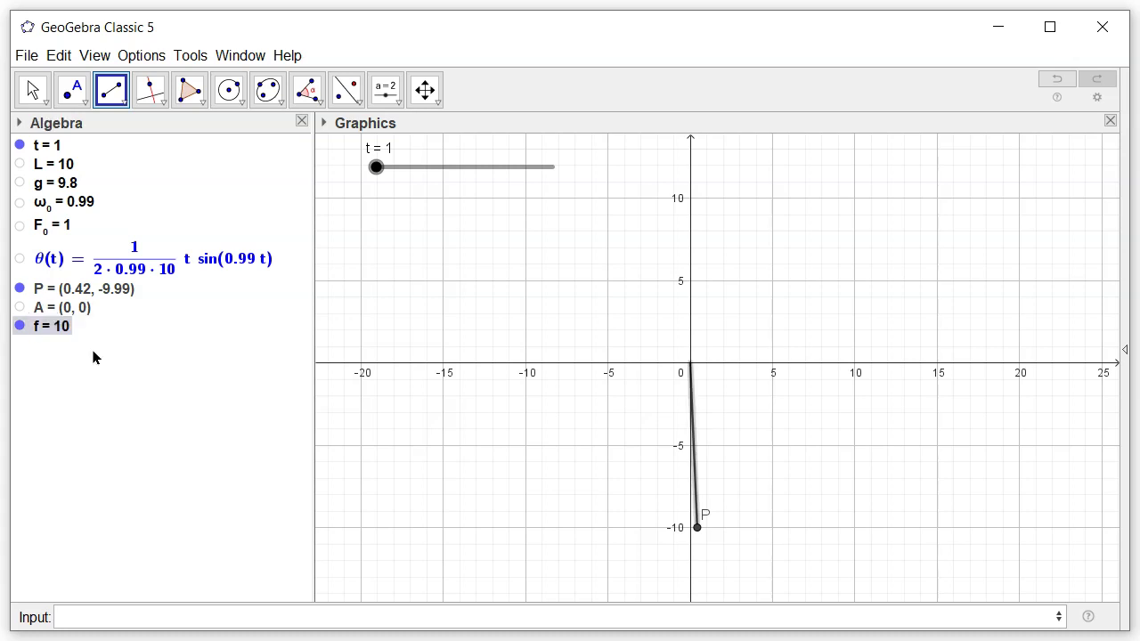
right_click(82, 288)
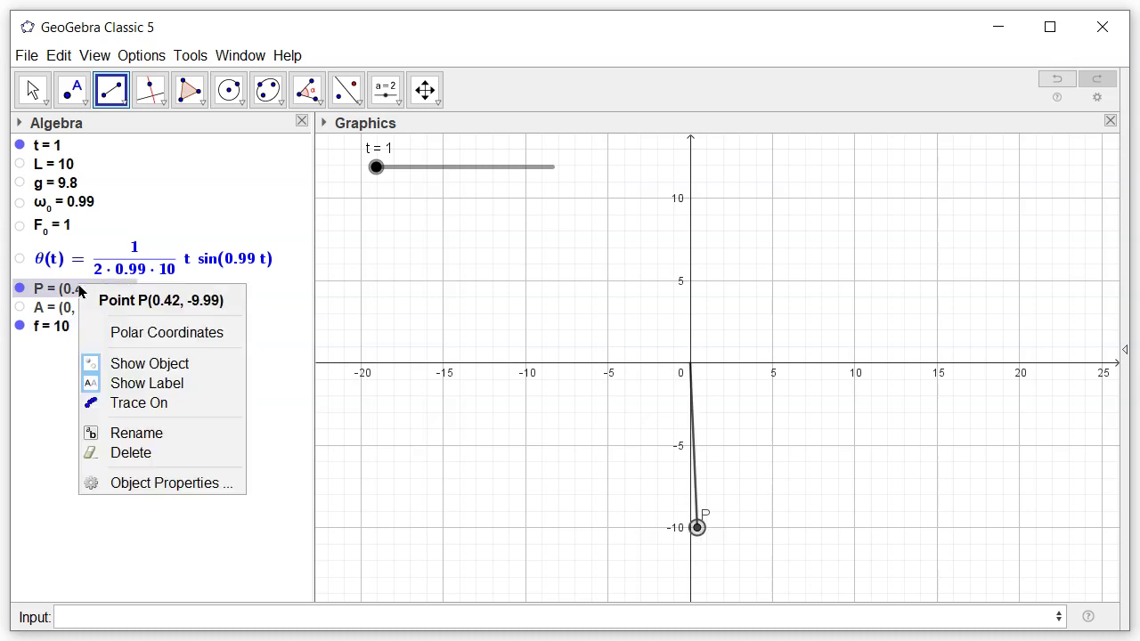
click(145, 387)
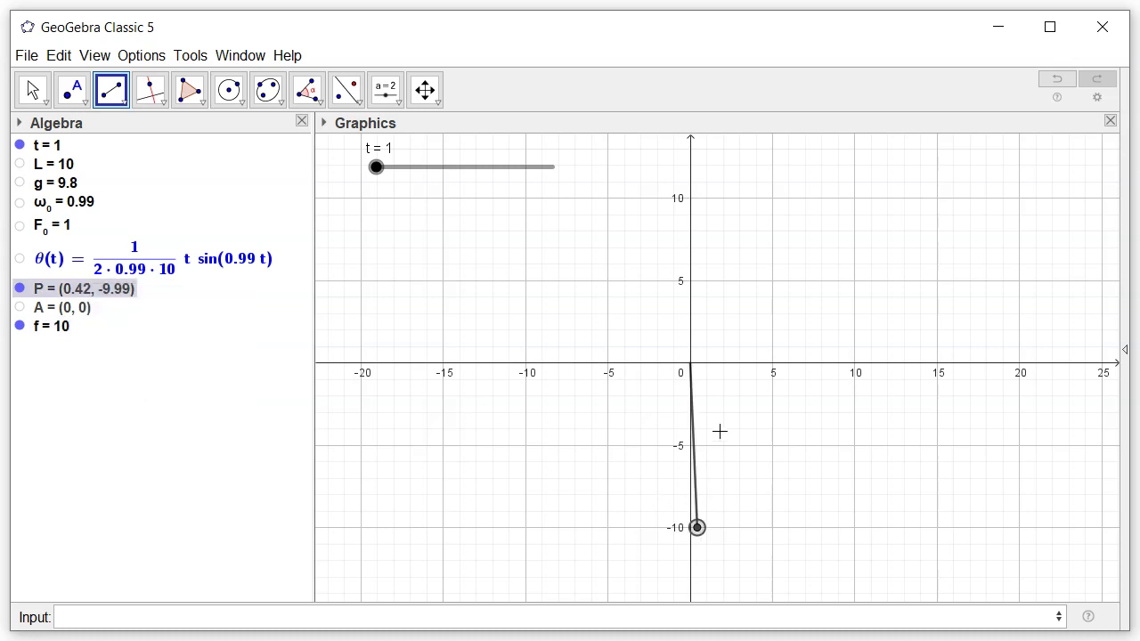
Set slider t to 0, run its animation to watch the pendulum swing, and return t to 0
key(Escape)
drag(377, 174, 353, 182)
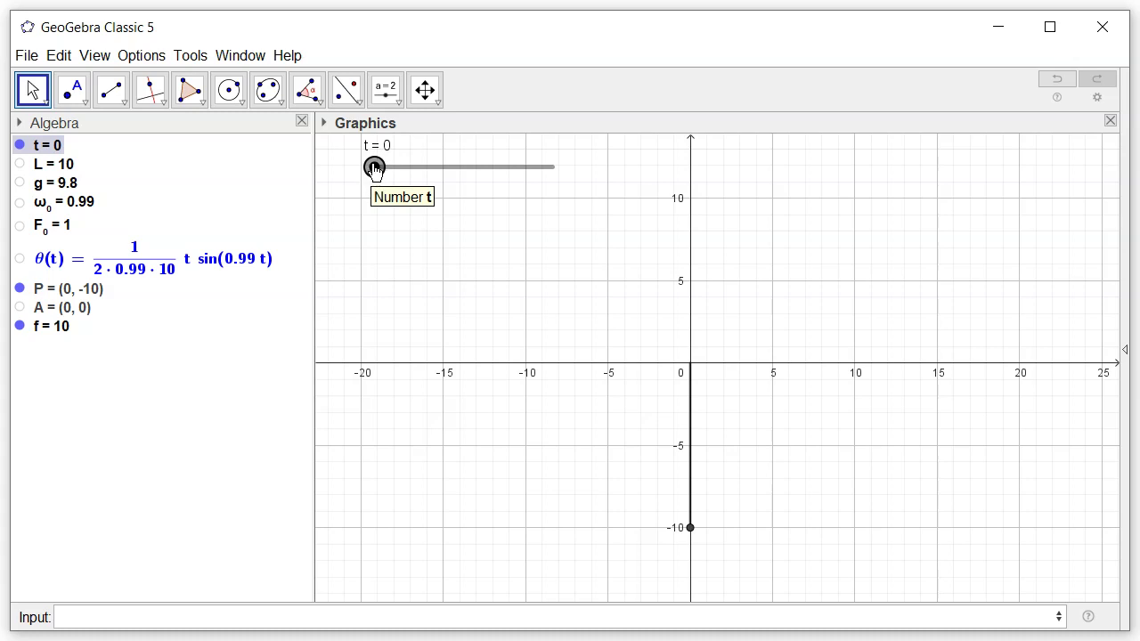
right_click(375, 169)
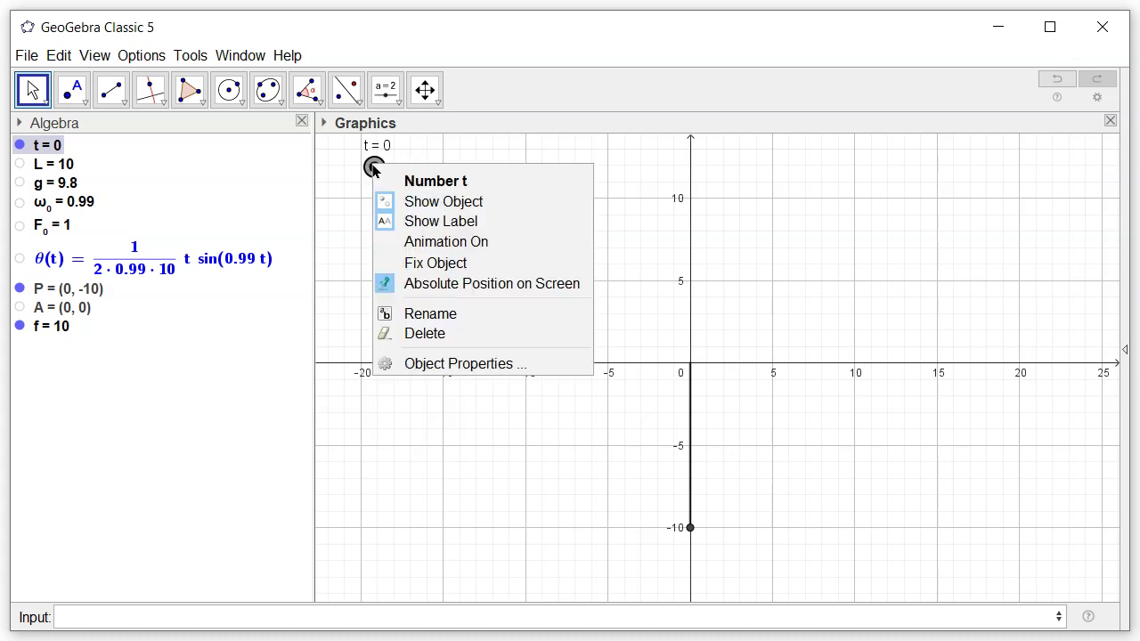
click(412, 248)
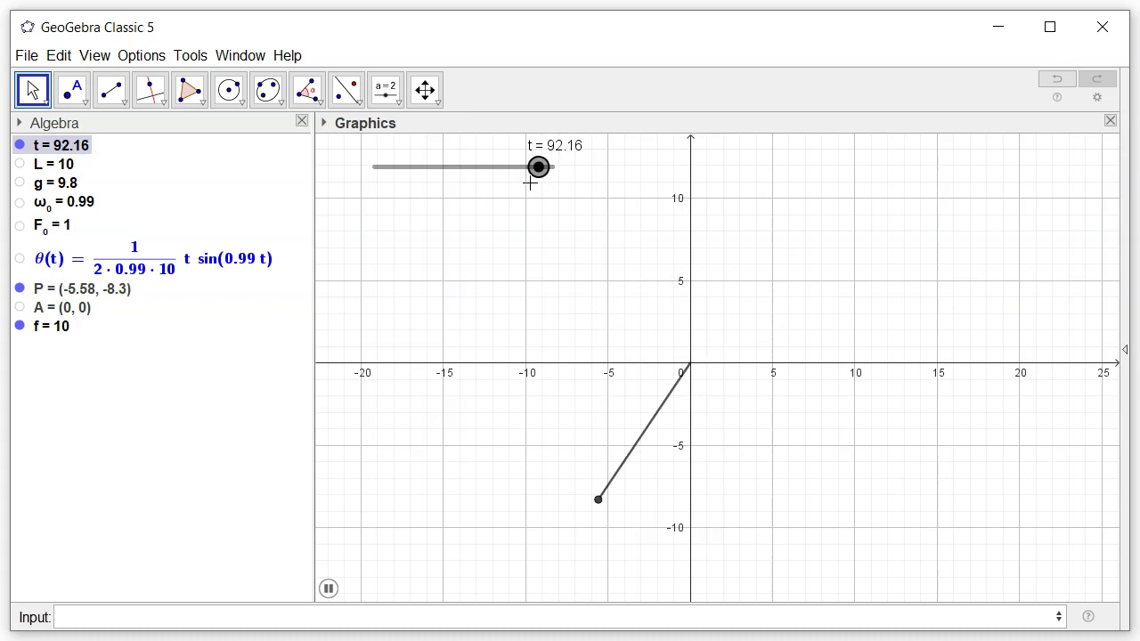
drag(540, 174, 353, 185)
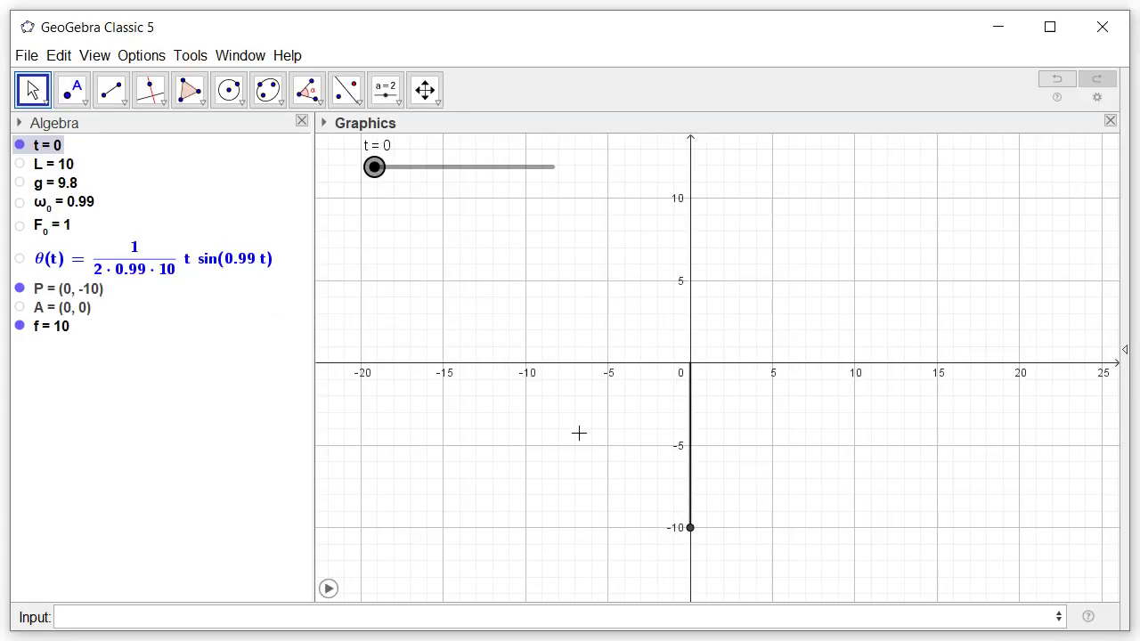
Replay the pendulum animation starting from t = 63.5, pause it, and reset t to 0
drag(374, 169, 489, 177)
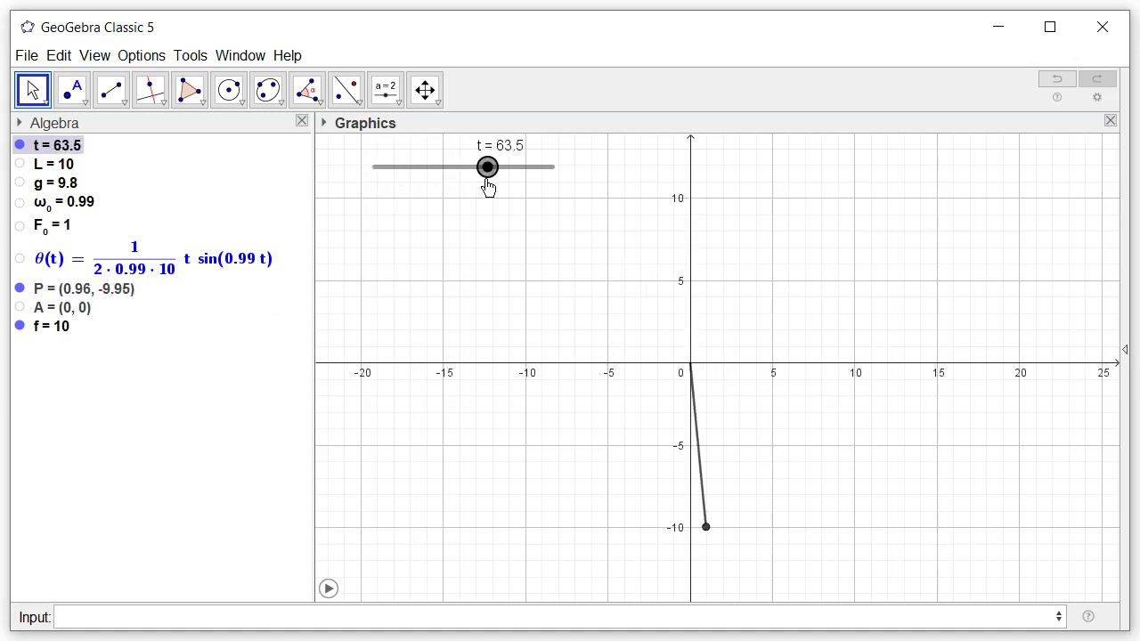
right_click(487, 182)
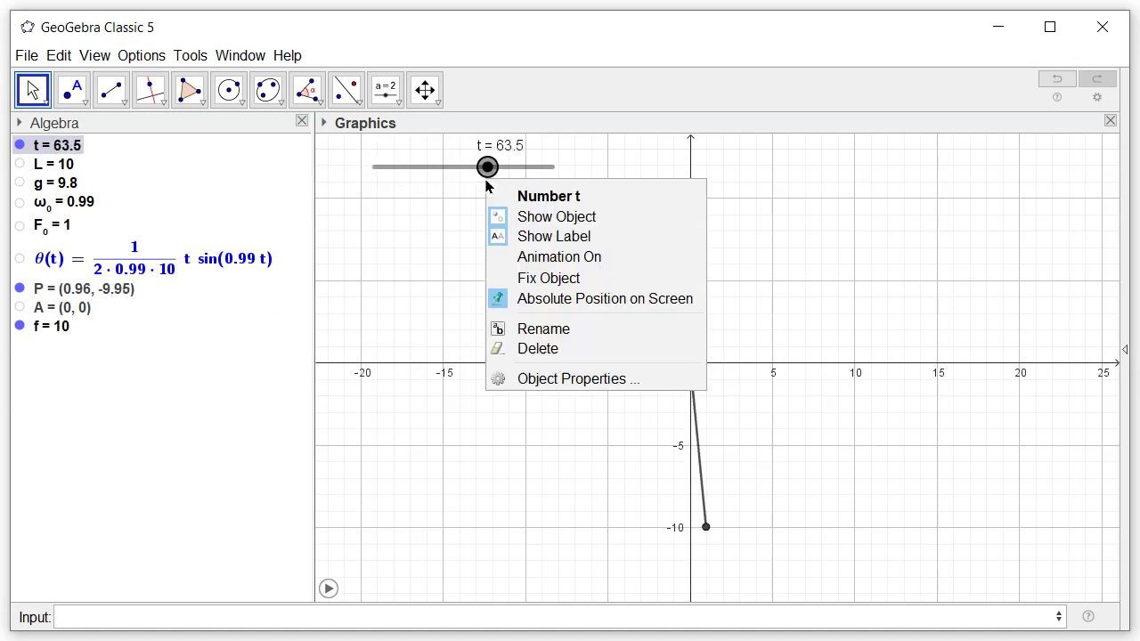
click(529, 257)
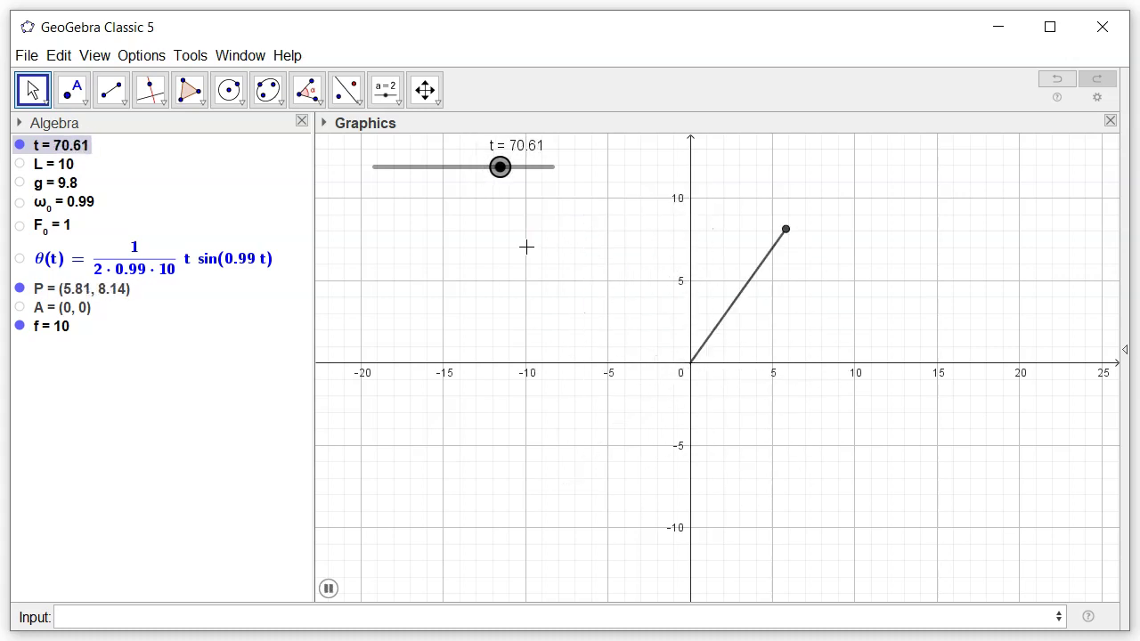
click(499, 170)
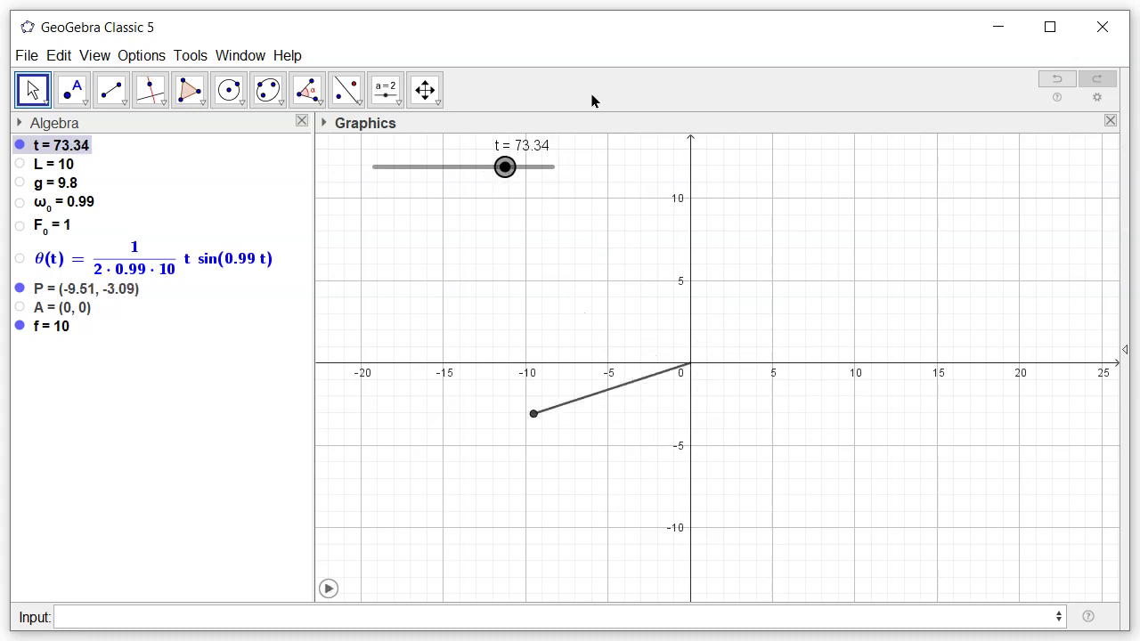
drag(504, 167, 359, 188)
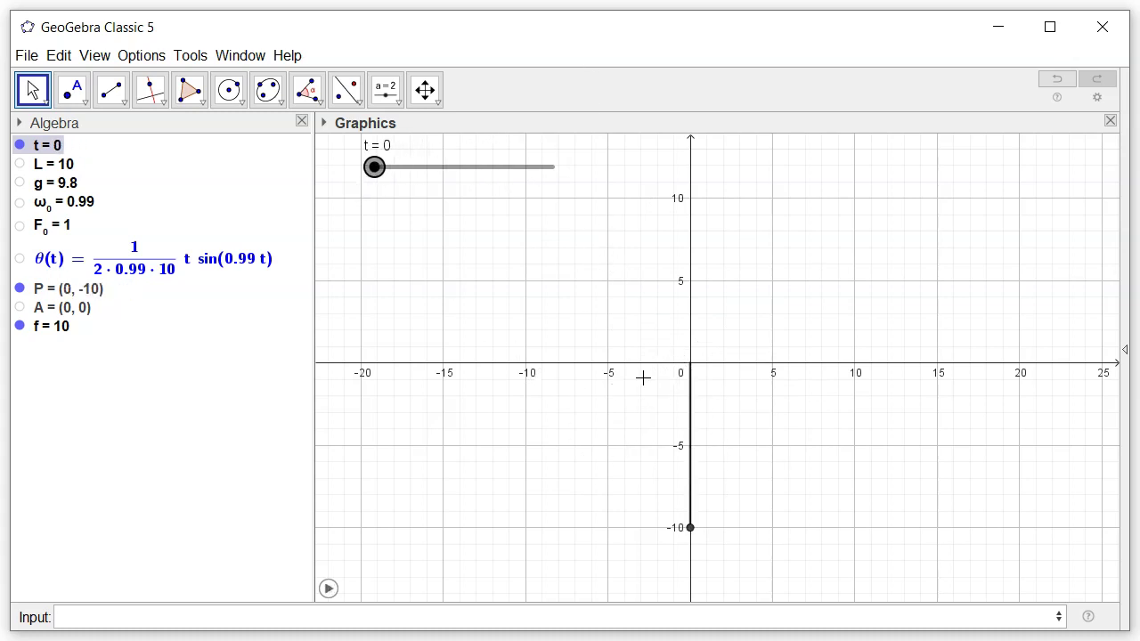